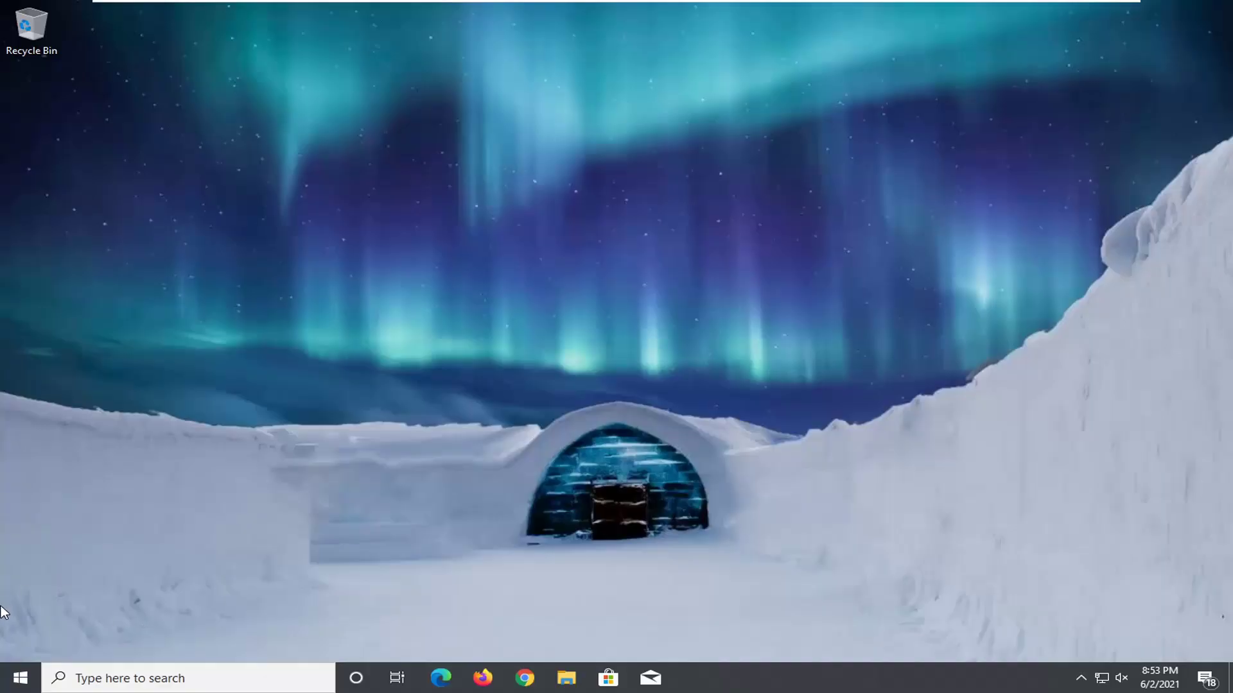
Step: Search the Start menu for 'regedit' and run Registry Editor as administrator
click(20, 679)
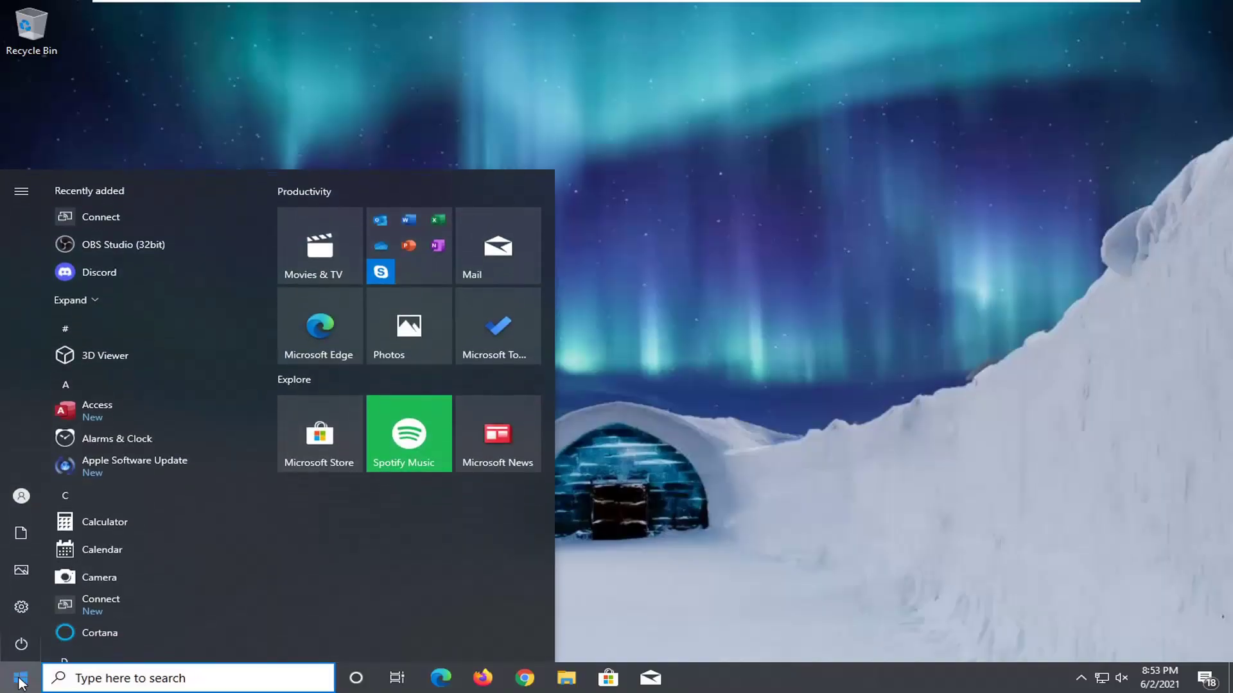
text(regedit)
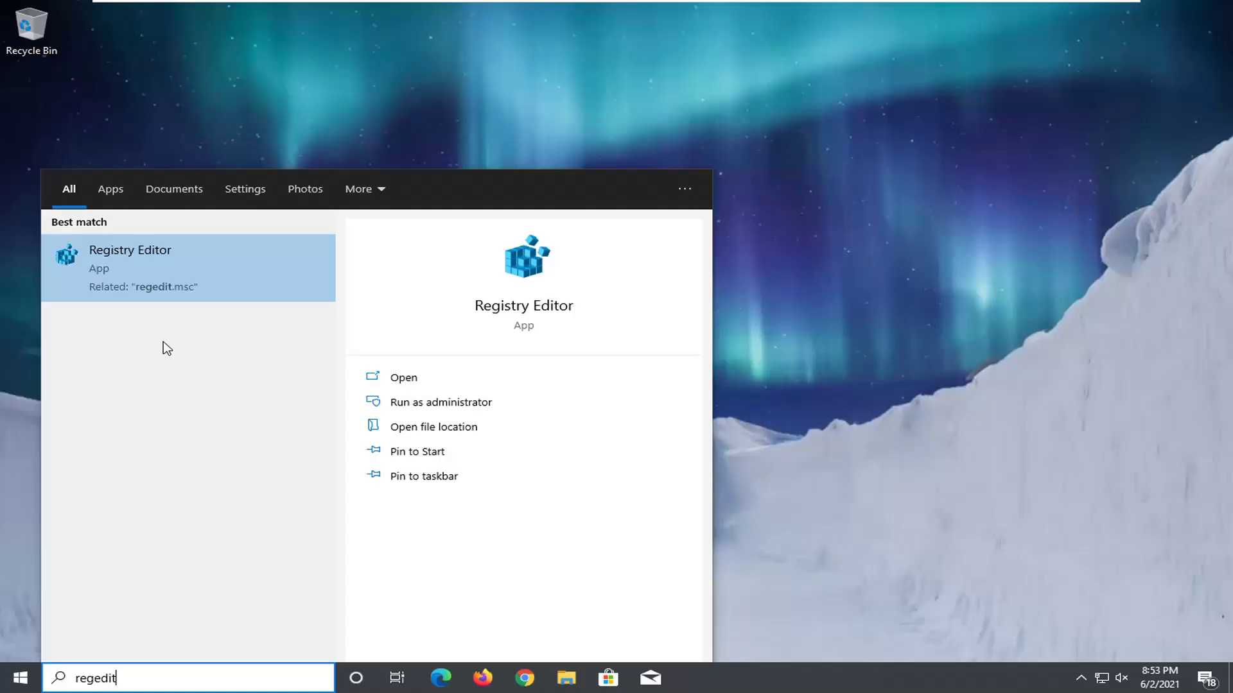
right_click(147, 266)
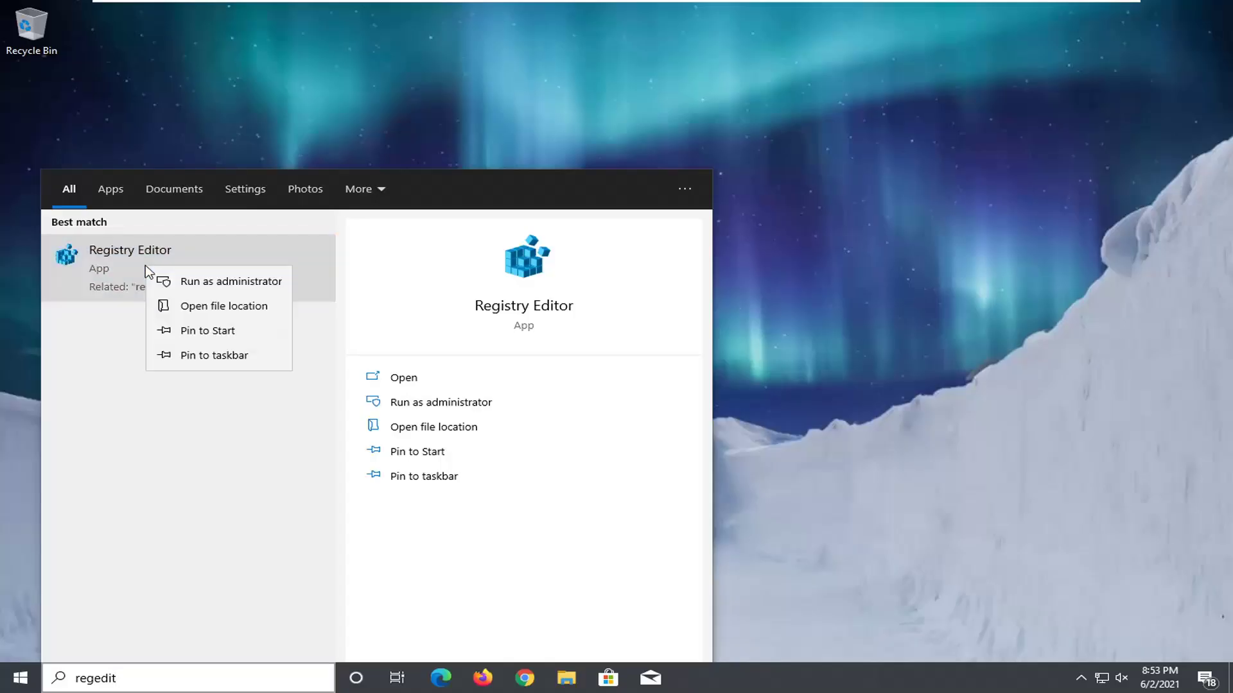
click(190, 283)
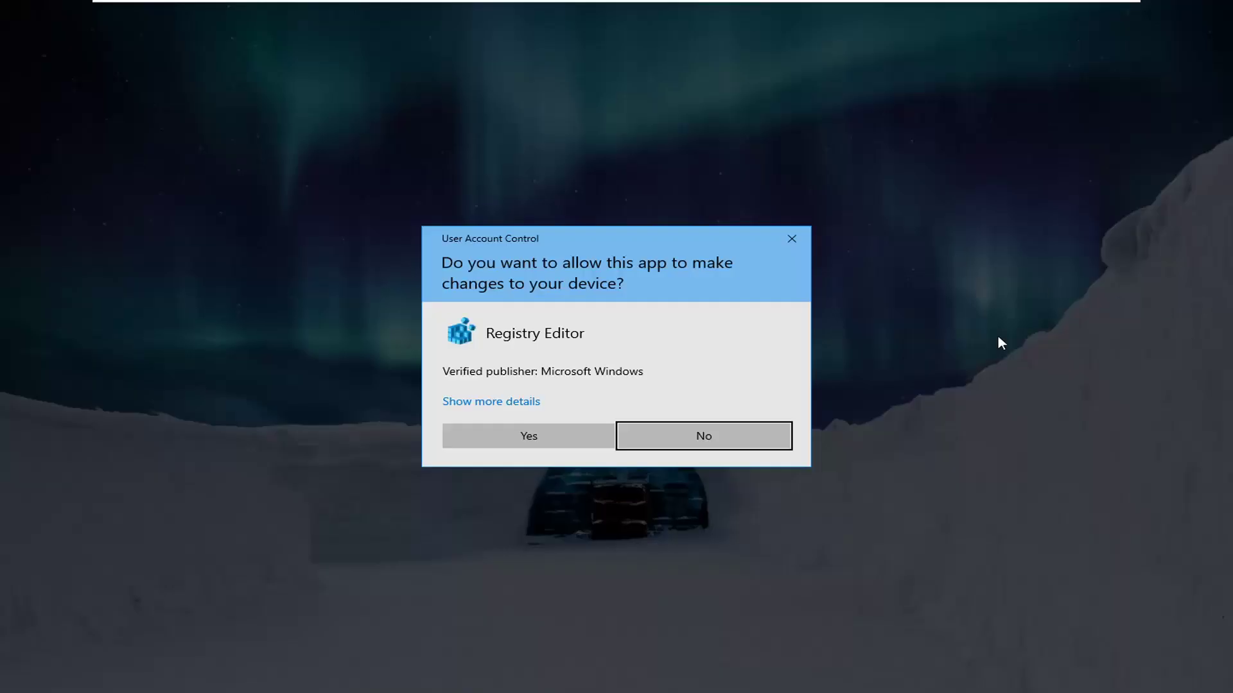
Step: Approve the UAC prompt, then cancel a registry export to the Desktop
click(496, 435)
drag(479, 122, 600, 93)
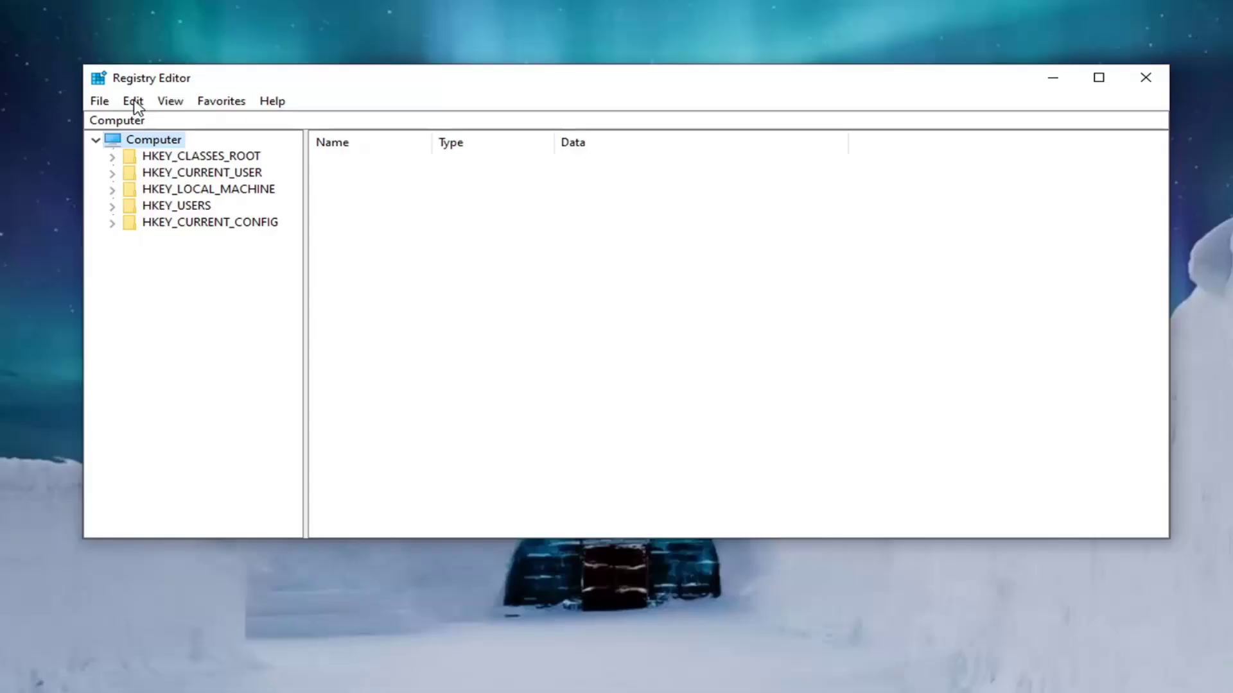
click(101, 103)
click(126, 141)
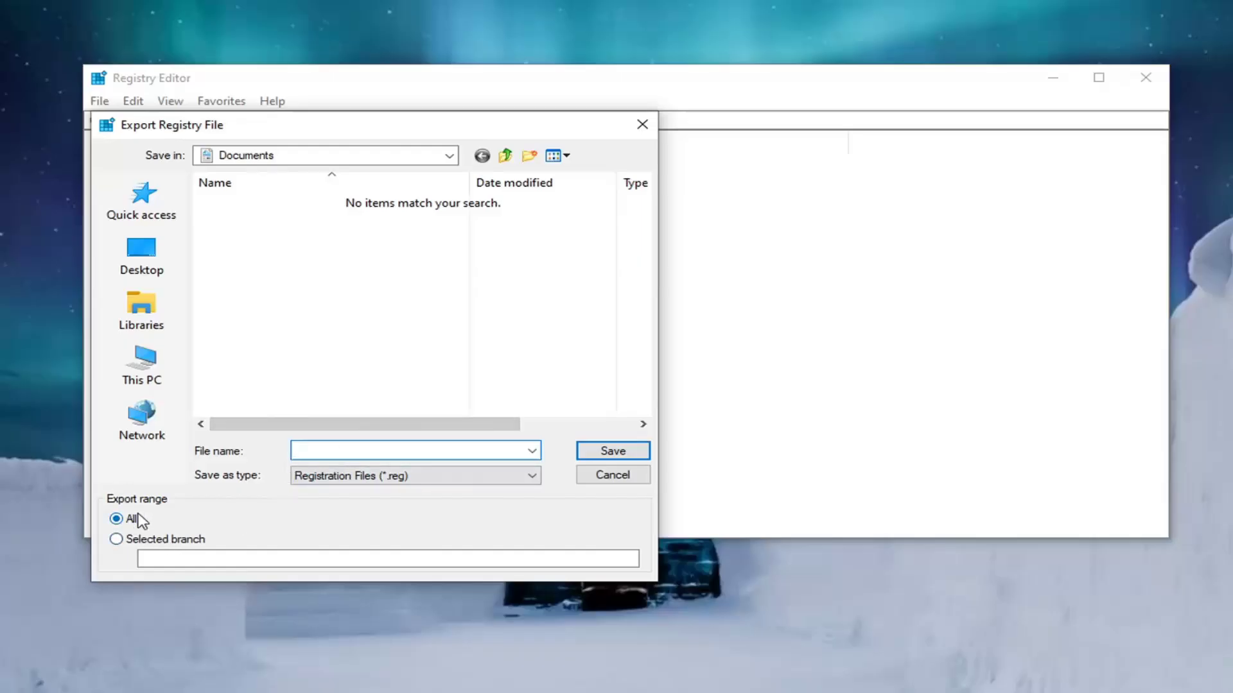
click(143, 266)
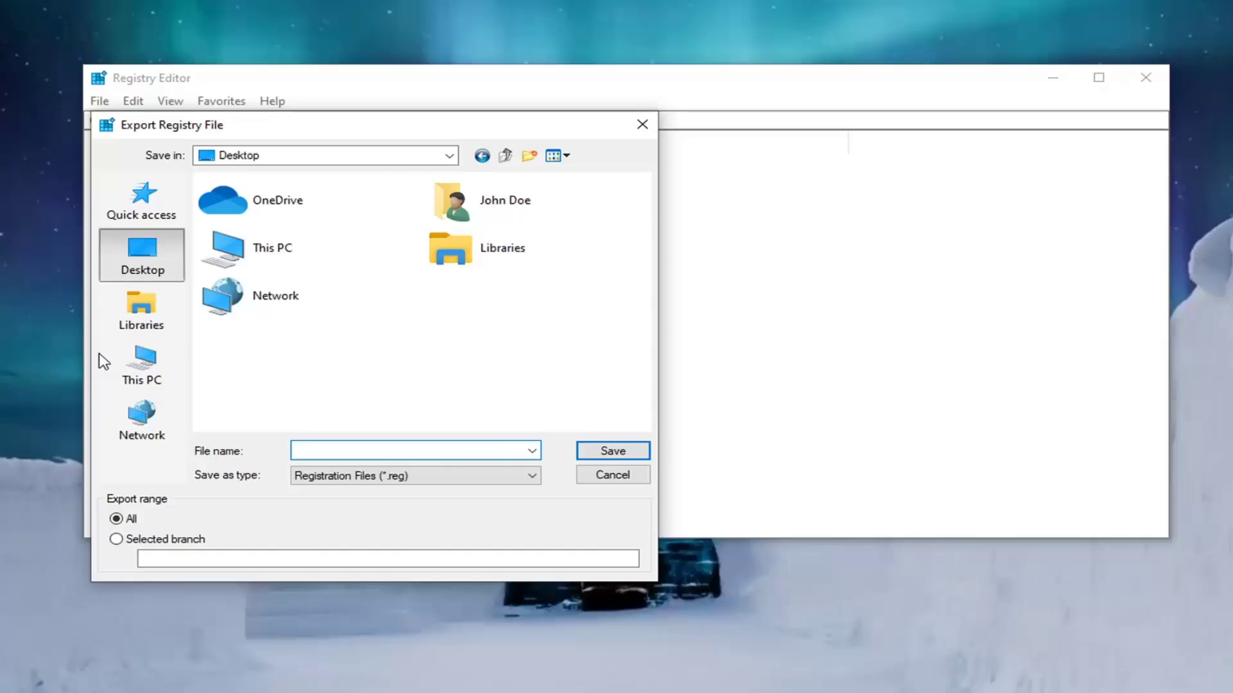
click(592, 475)
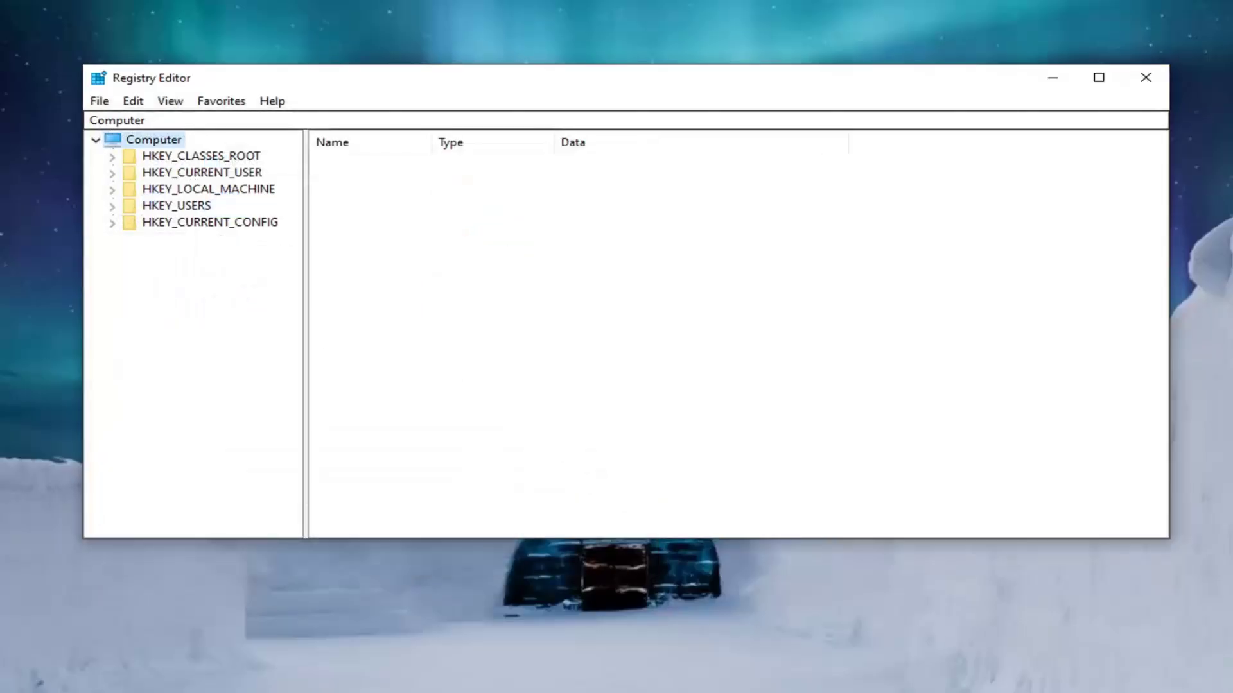
Step: Start a registry import from the Desktop and cancel it without importing
click(100, 101)
click(112, 122)
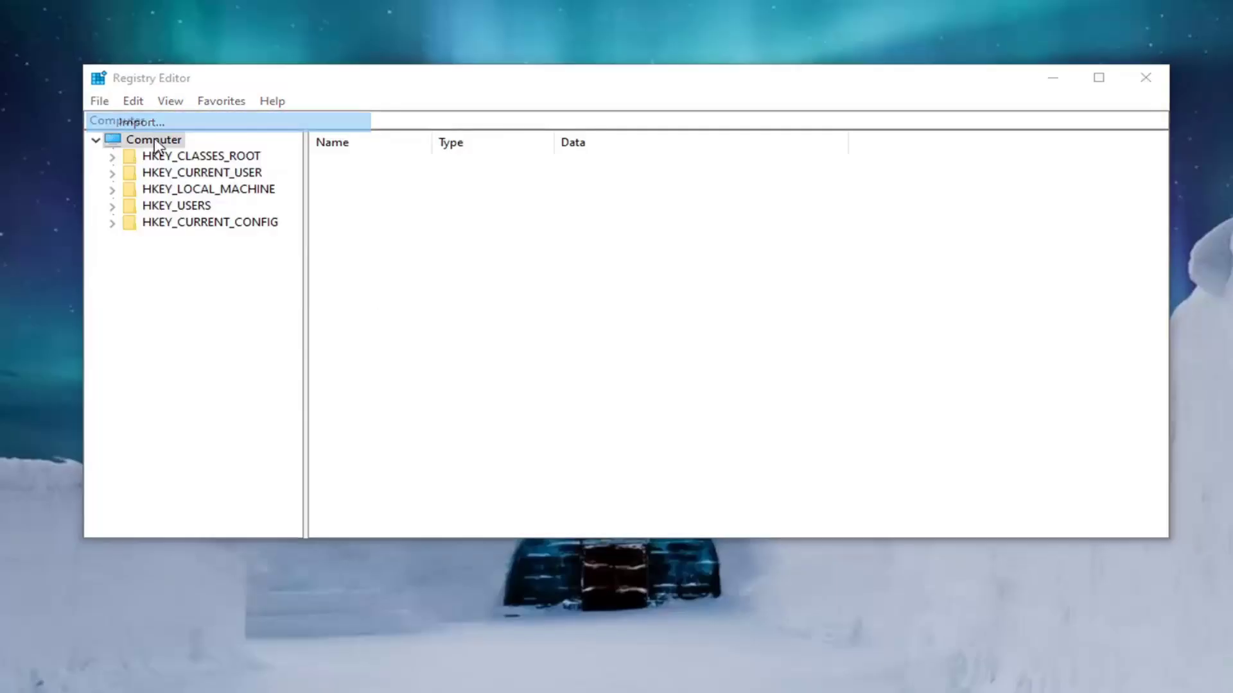
click(165, 297)
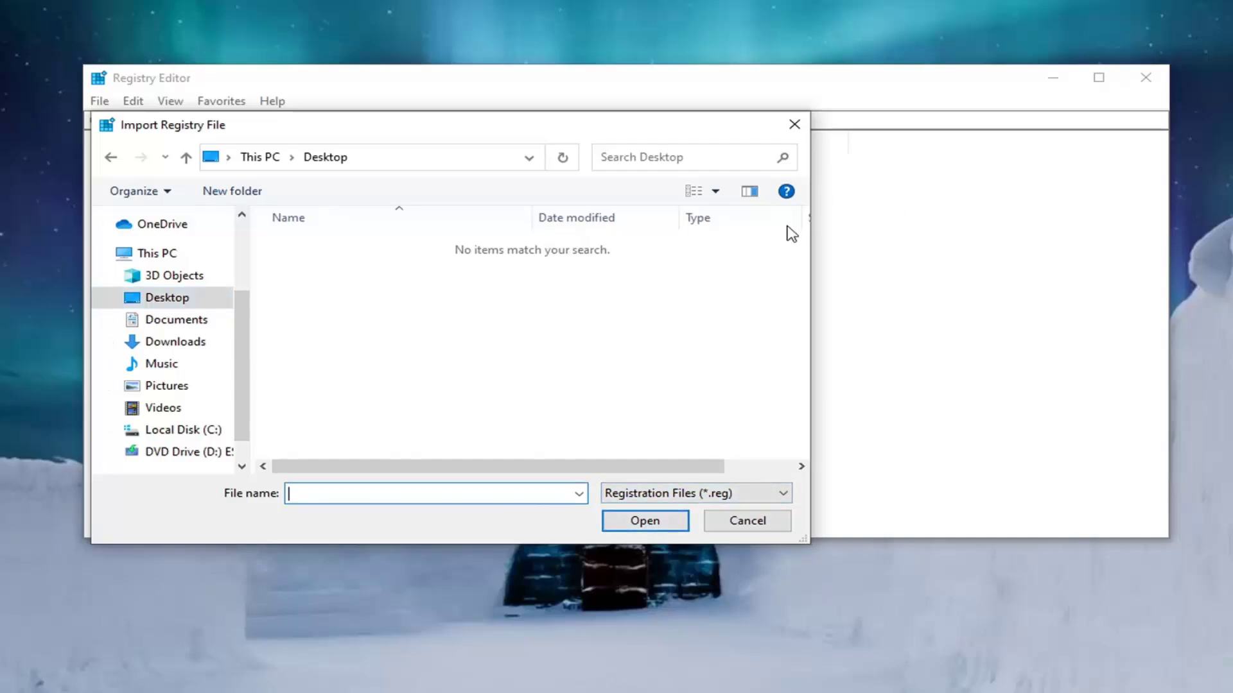
click(745, 521)
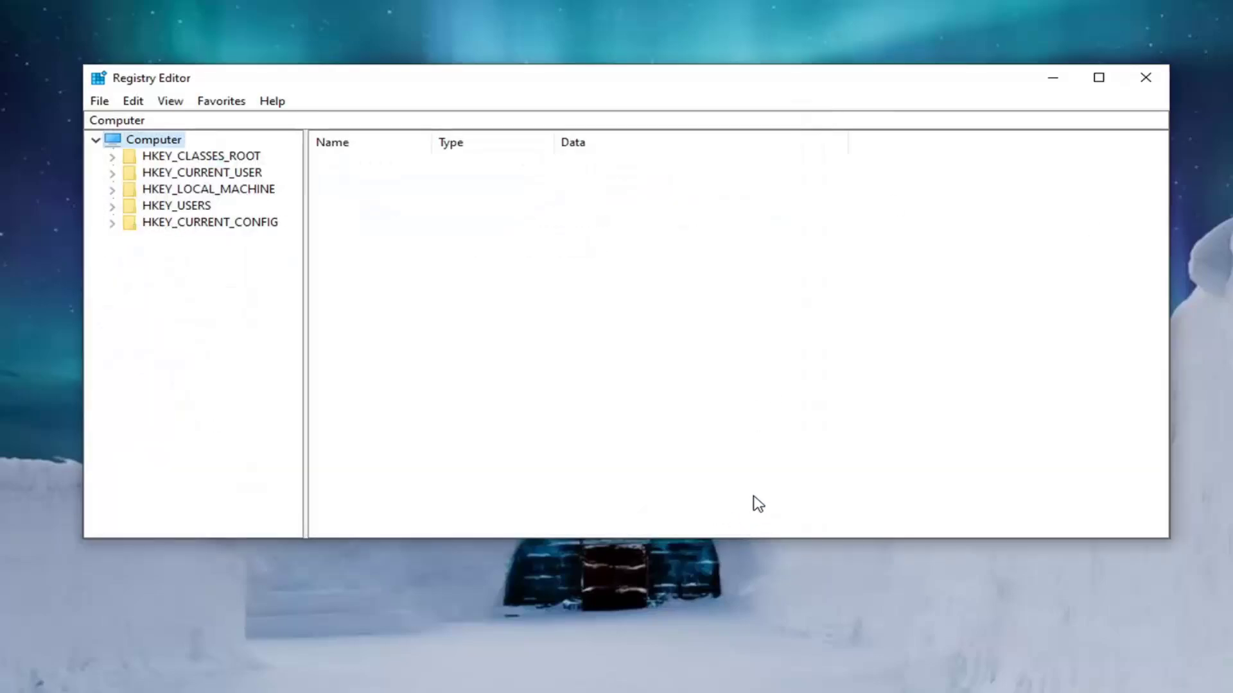
Step: Expand HKEY_LOCAL_MACHINE, SOFTWARE and Microsoft in the key tree
double_click(228, 191)
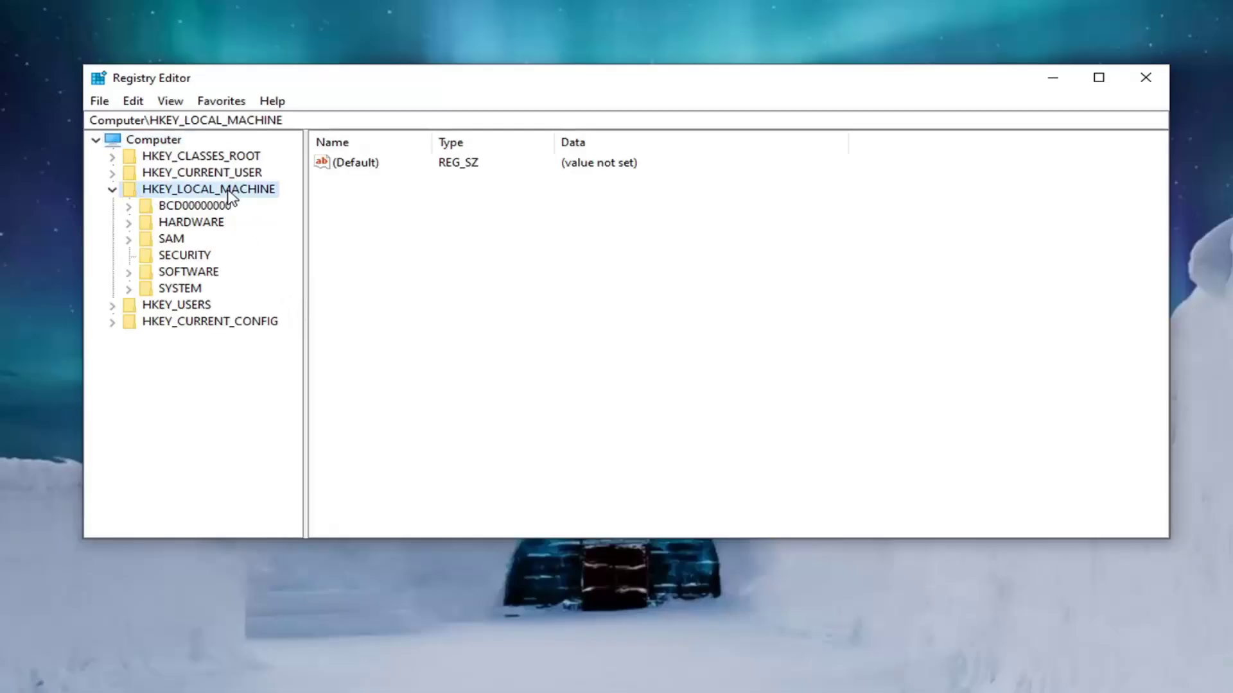
double_click(180, 272)
scroll(193, 386, up, 2)
click(201, 439)
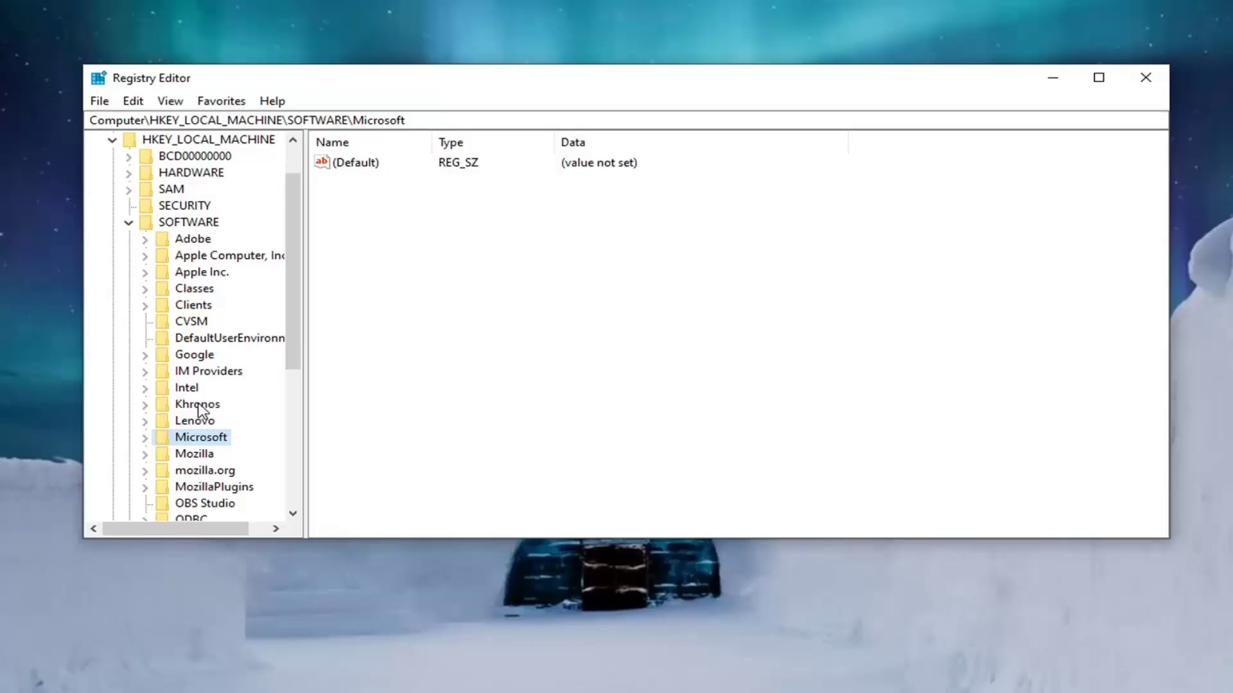
double_click(195, 443)
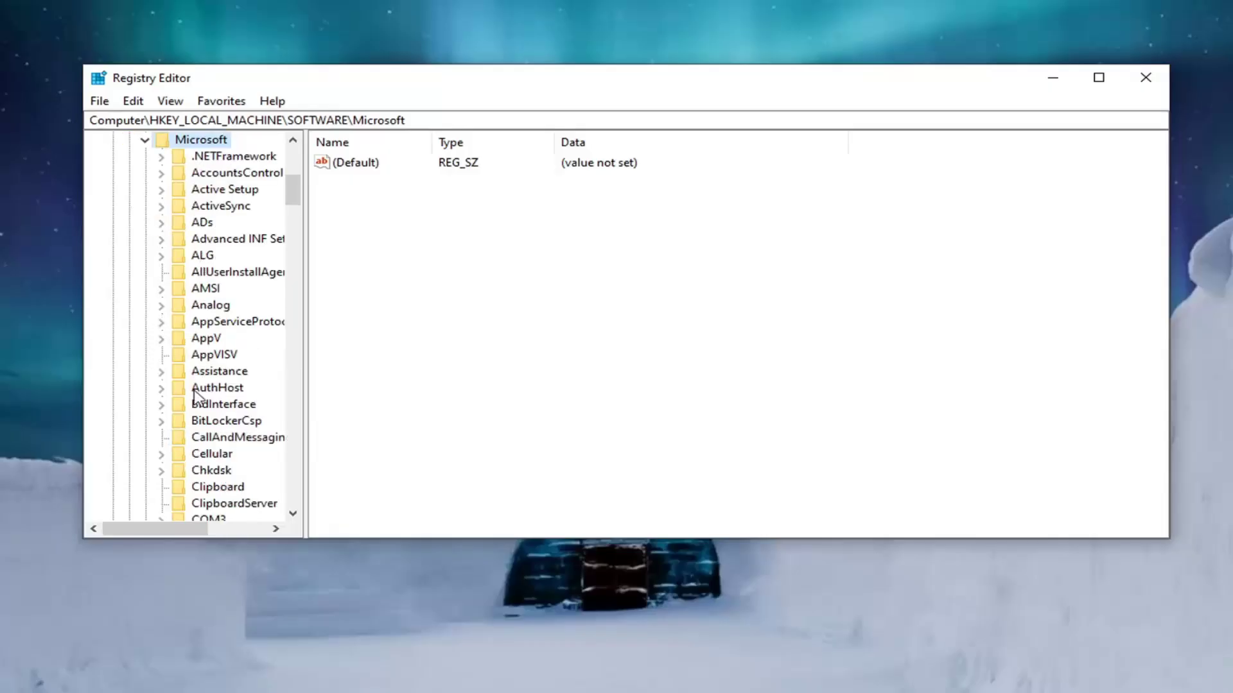
Step: Expand Windows NT and CurrentVersion, then select Image File Execution Options
scroll(196, 395, down, 20)
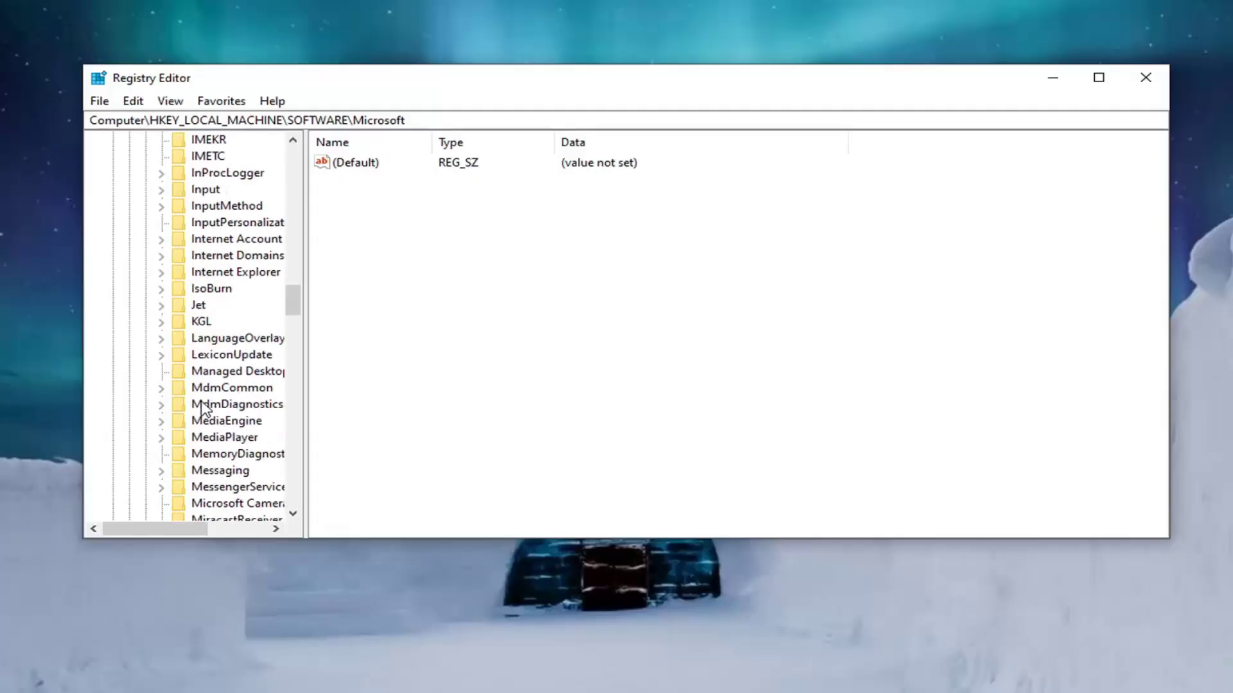
scroll(201, 409, down, 20)
drag(303, 440, 395, 440)
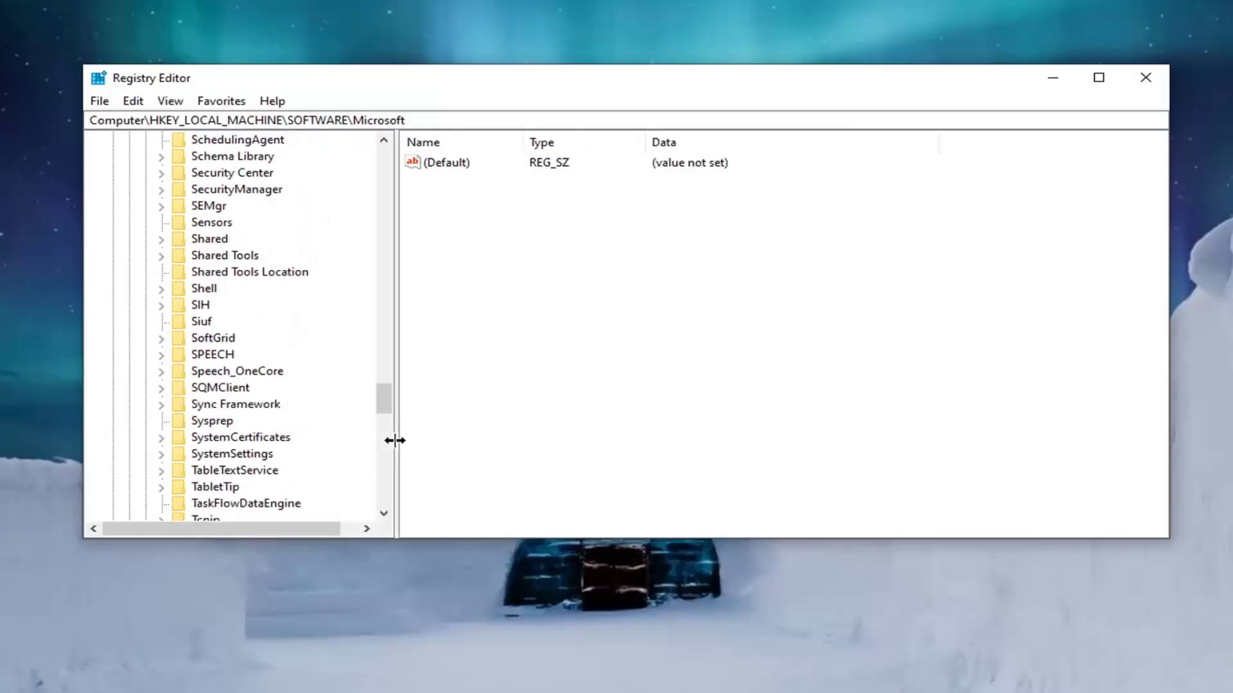
scroll(262, 454, down, 15)
click(246, 471)
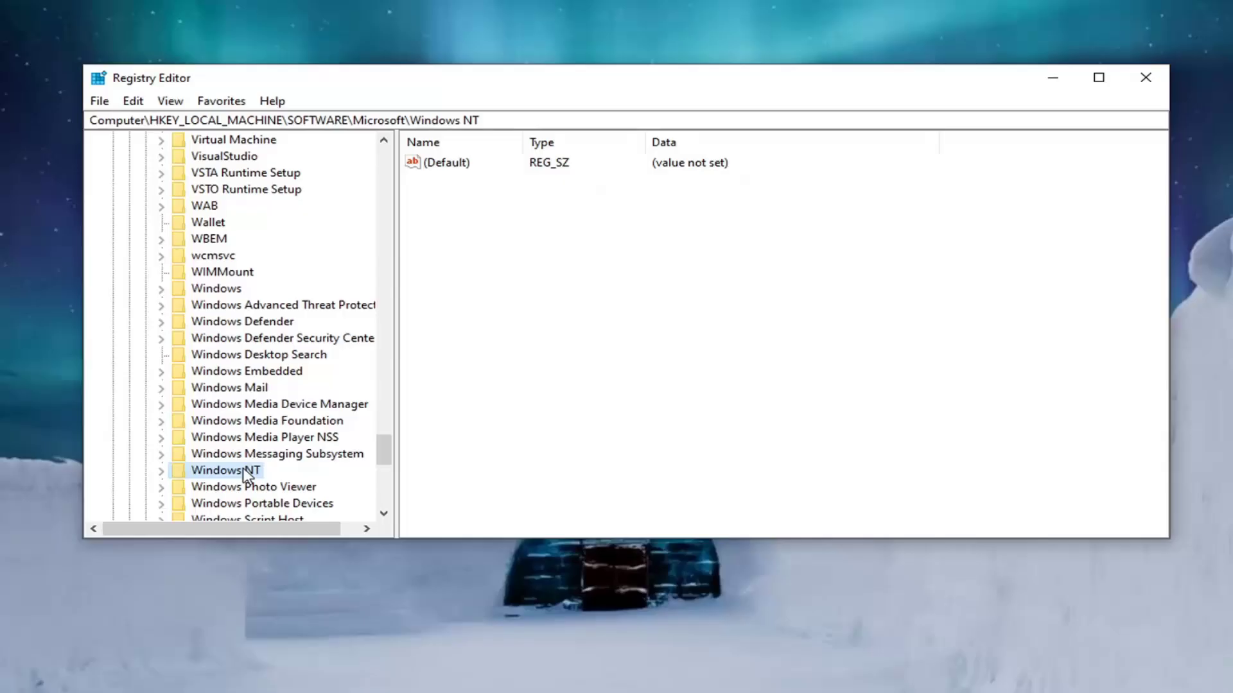
double_click(245, 473)
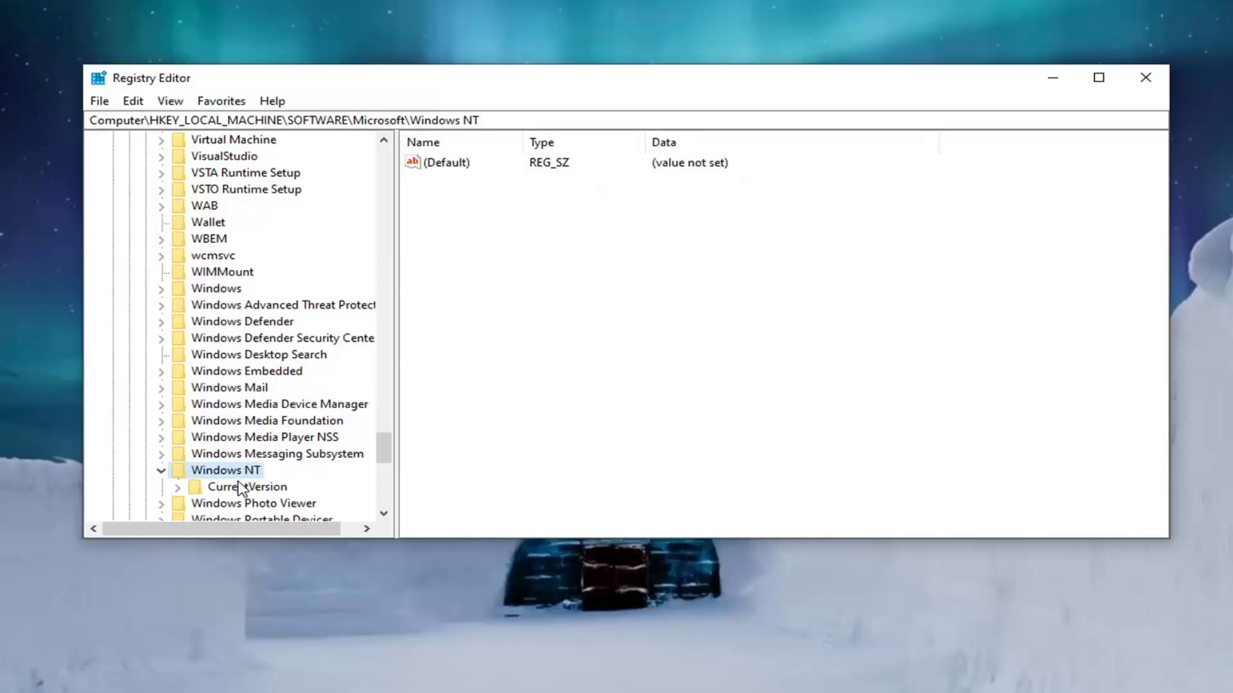
double_click(241, 487)
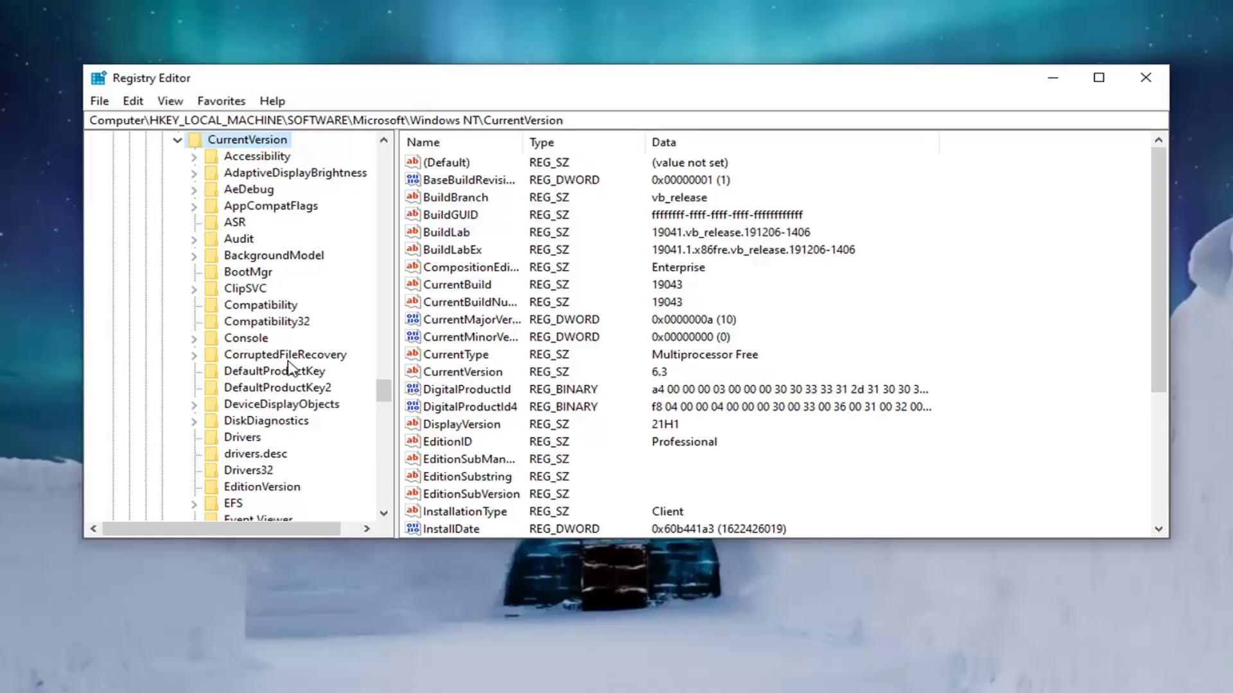
scroll(247, 382, down, 4)
scroll(247, 382, down, 2)
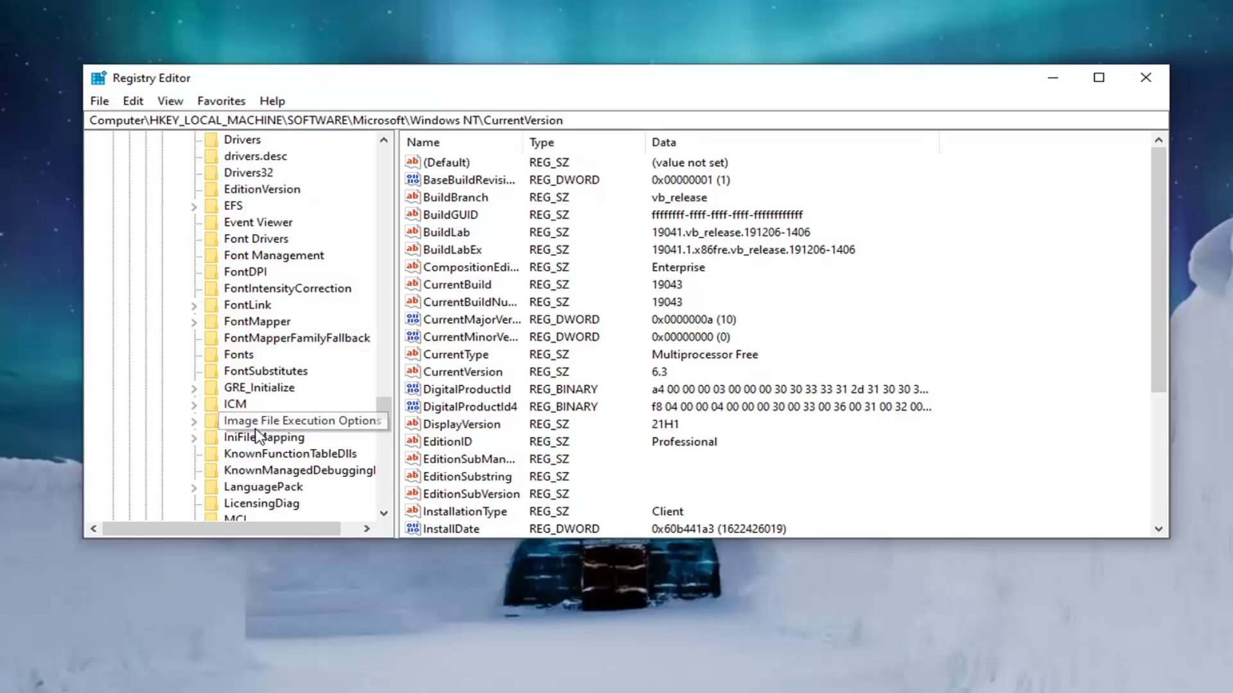
click(234, 423)
Step: Expand Image File Execution Options and select the winword.exe subkey, widening the Name column
double_click(235, 423)
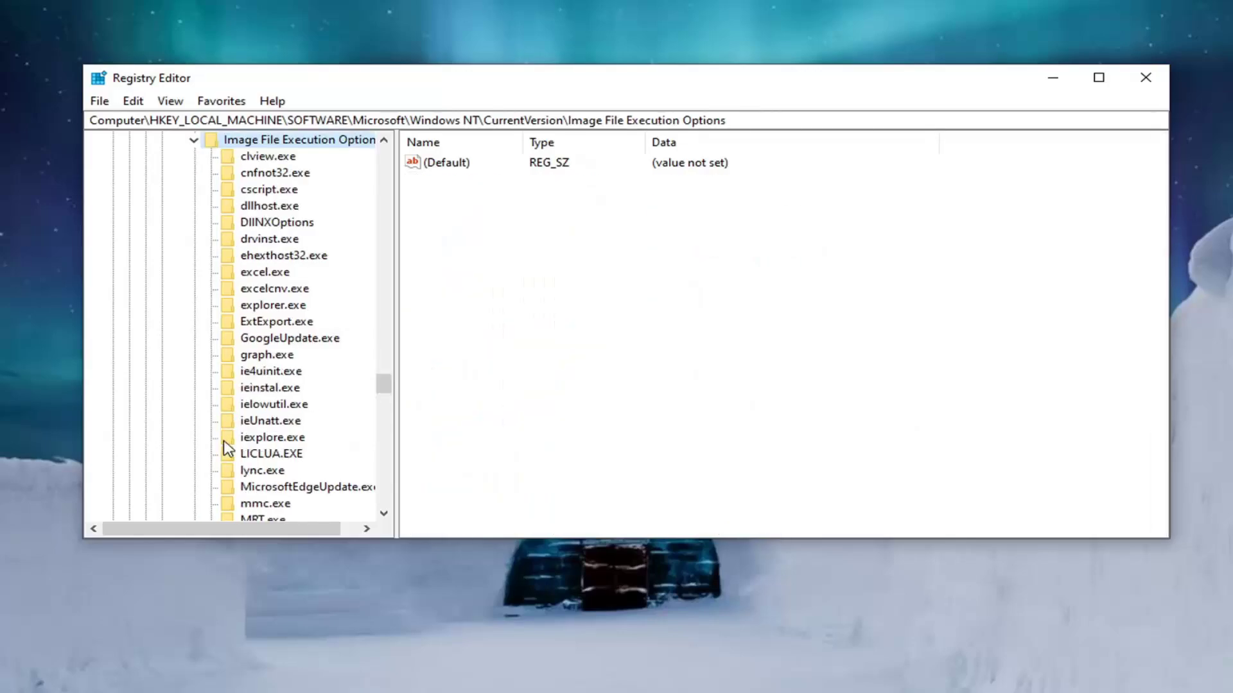
scroll(260, 440, up, 6)
scroll(306, 415, down, 13)
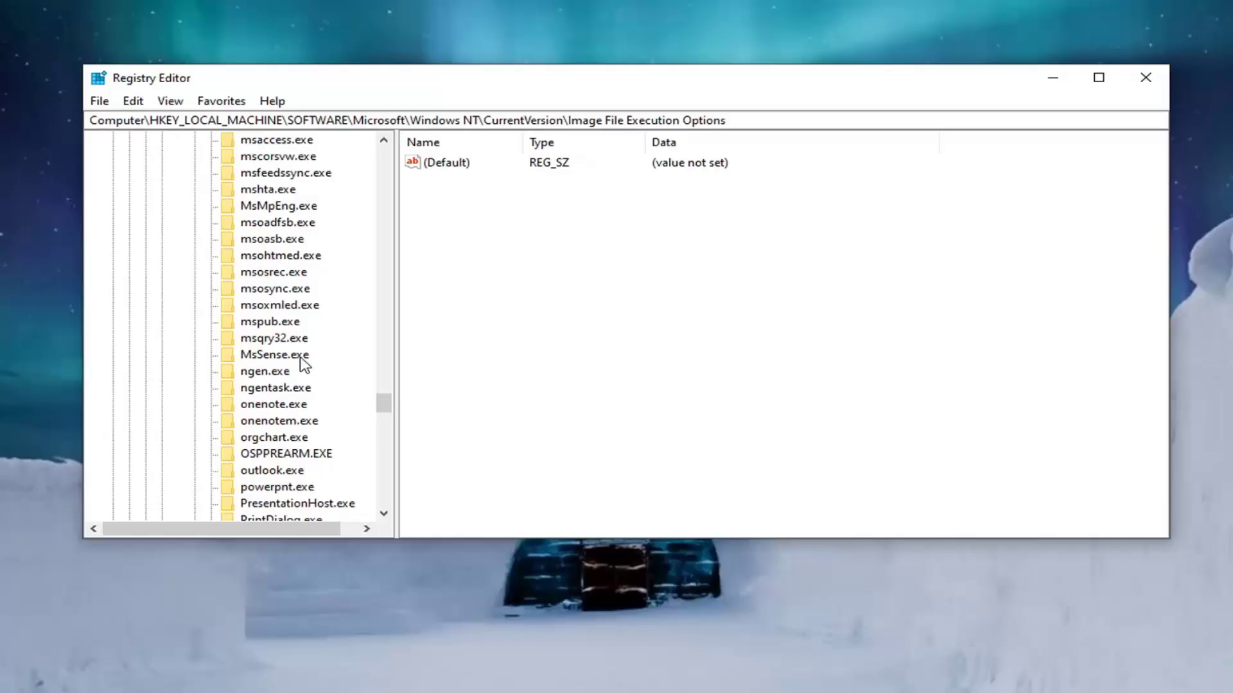
scroll(295, 369, down, 8)
click(277, 389)
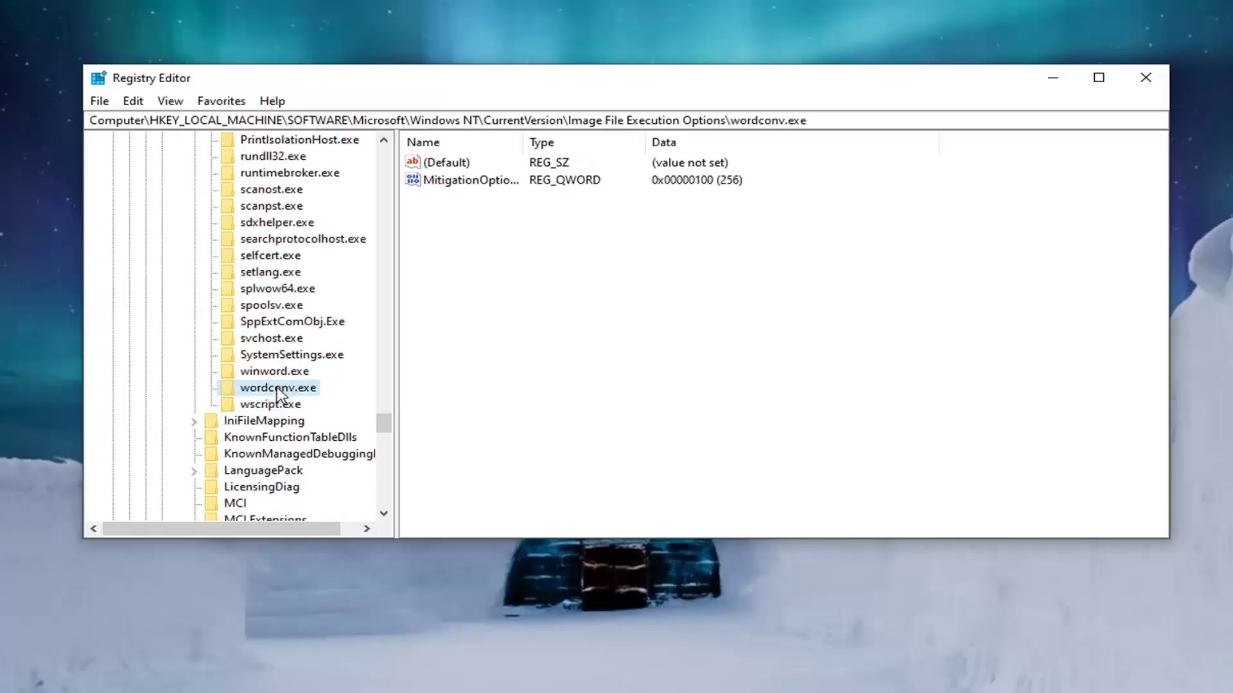
click(261, 376)
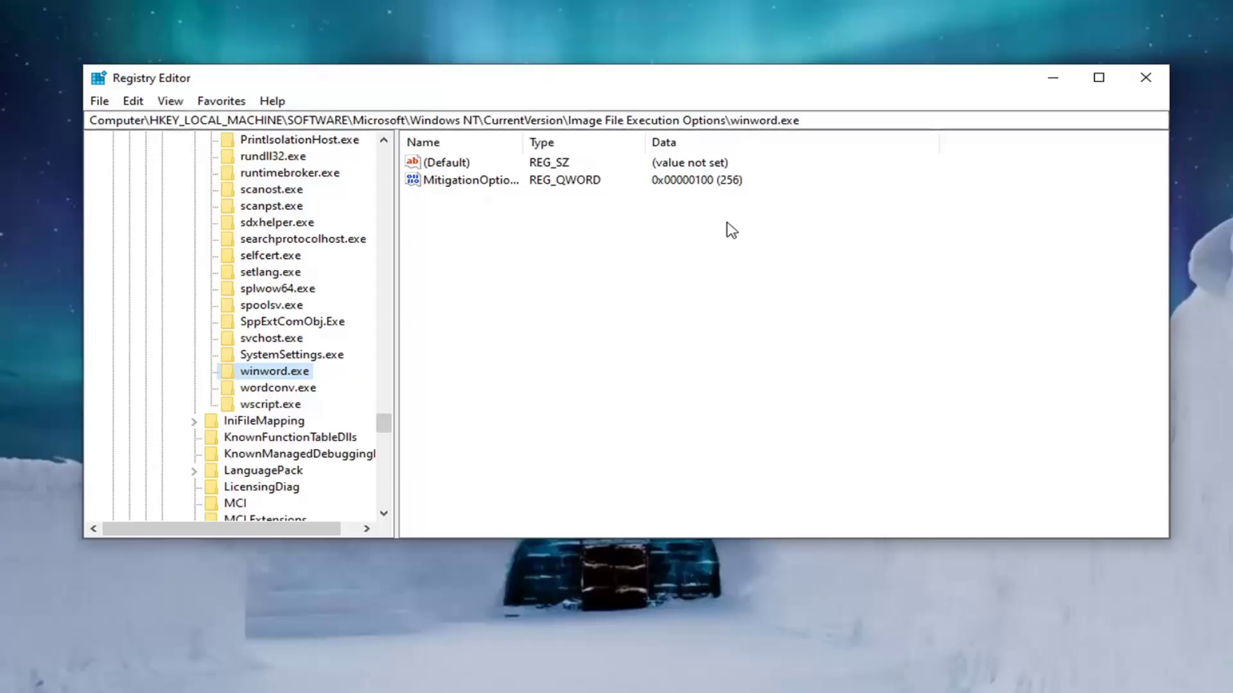
drag(523, 142, 598, 143)
click(256, 376)
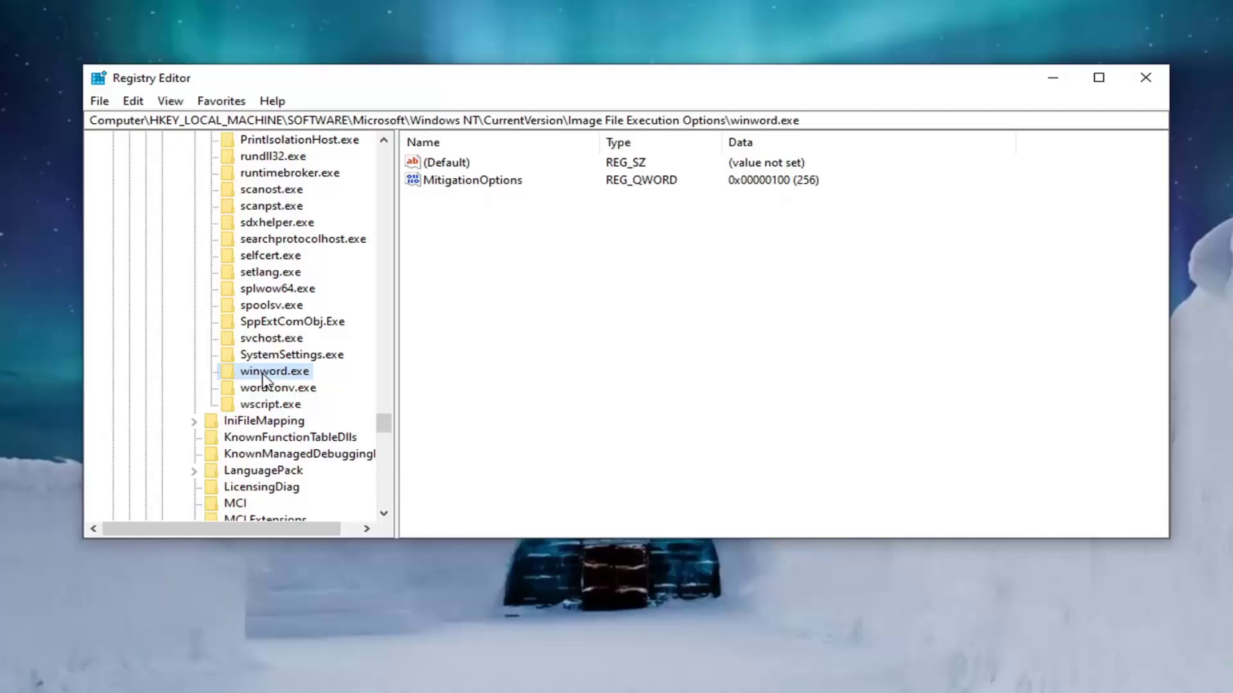
Step: Delete the winword.exe key and confirm the permanent deletion
right_click(262, 375)
click(307, 454)
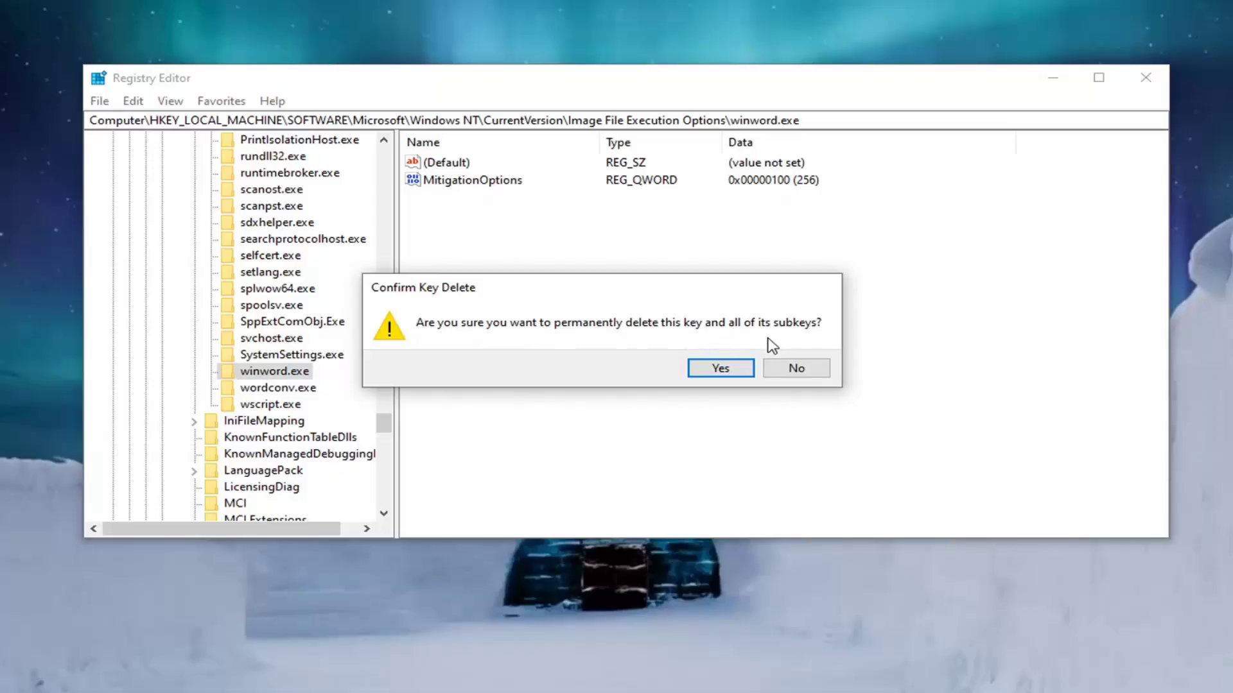
click(721, 372)
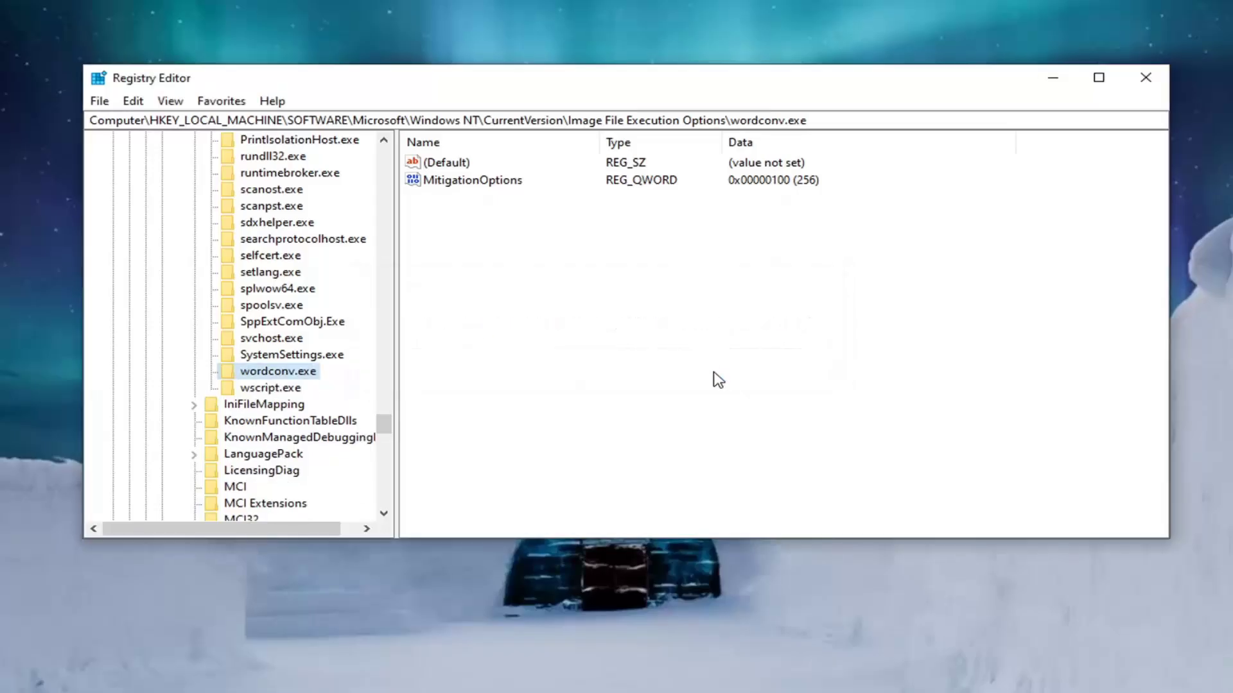
scroll(383, 413, up, 12)
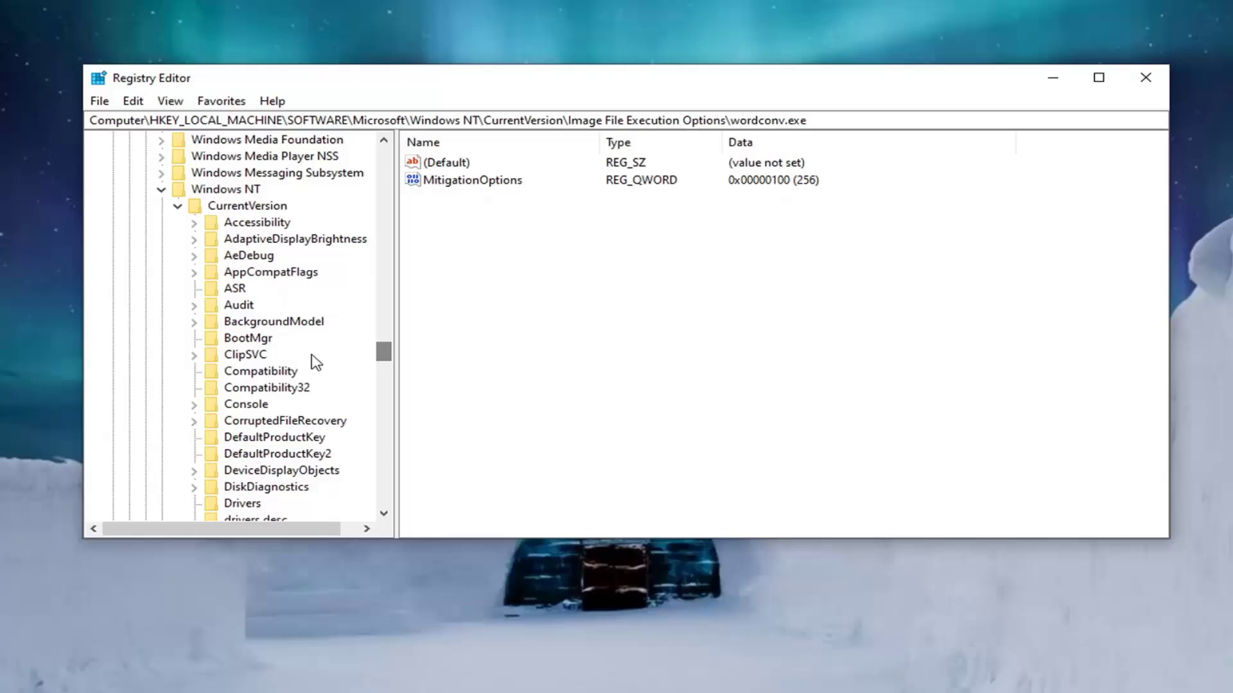
Step: Collapse the Image File Execution Options, CurrentVersion, Windows NT and Microsoft keys
scroll(236, 385, down, 1)
click(194, 338)
scroll(191, 341, up, 10)
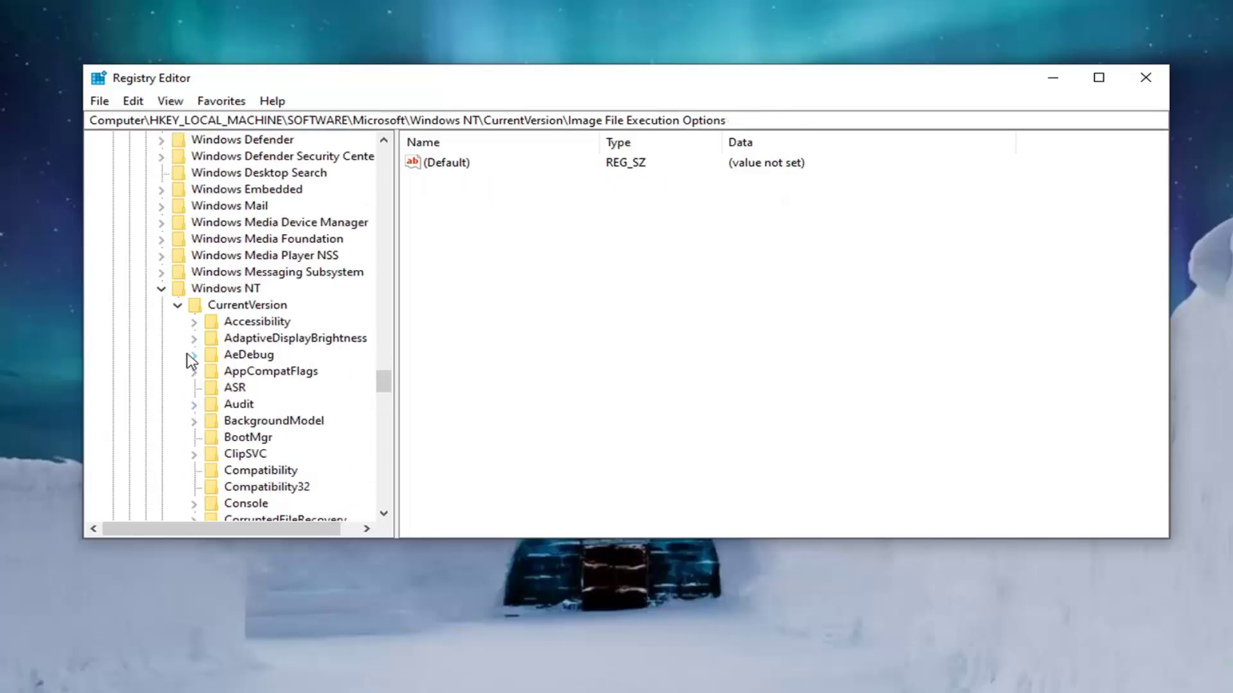
click(177, 305)
click(161, 288)
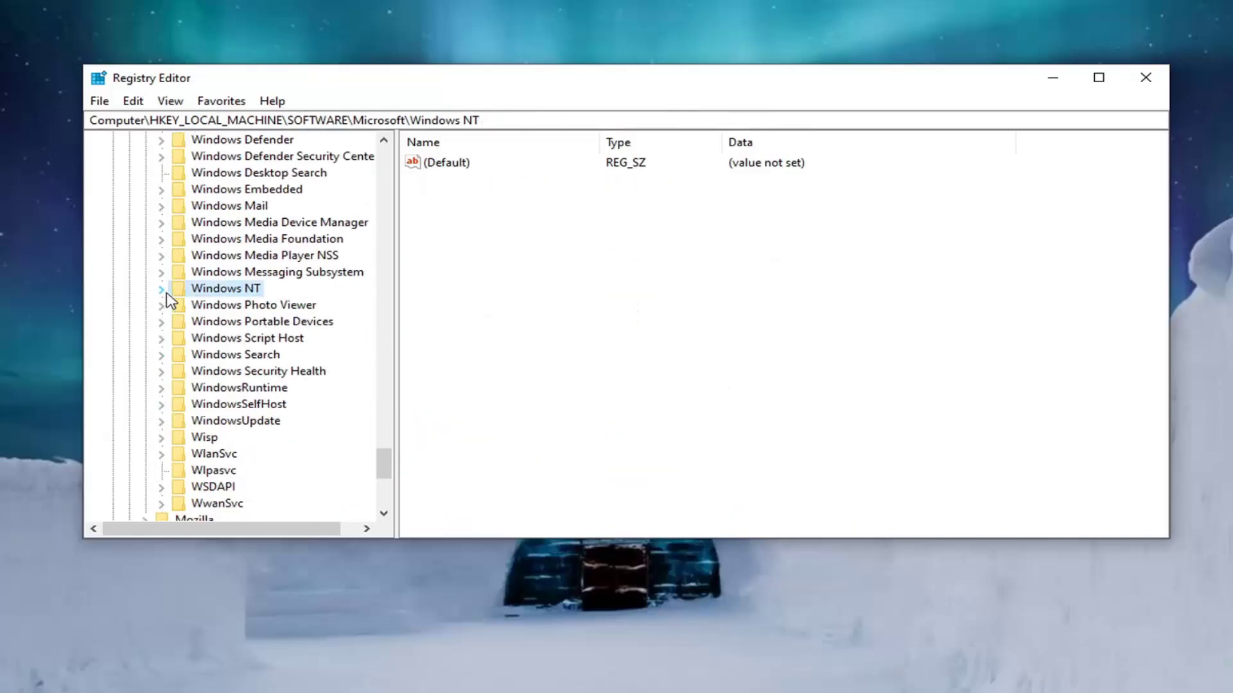
scroll(182, 321, up, 12)
scroll(183, 321, up, 9)
drag(379, 385, 378, 191)
click(145, 239)
Step: Collapse SOFTWARE and HKEY_LOCAL_MACHINE back to Computer, close Registry Editor, and bring up the Win+X menu
scroll(146, 244, up, 3)
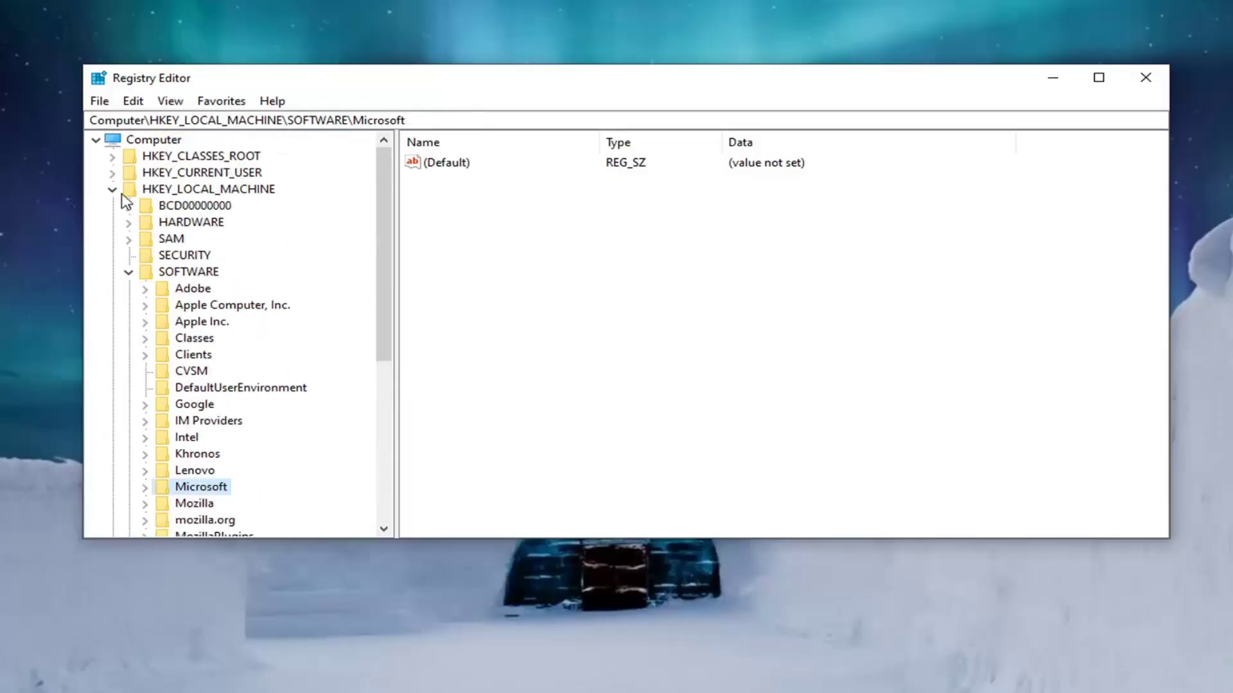
click(129, 272)
click(113, 189)
click(154, 140)
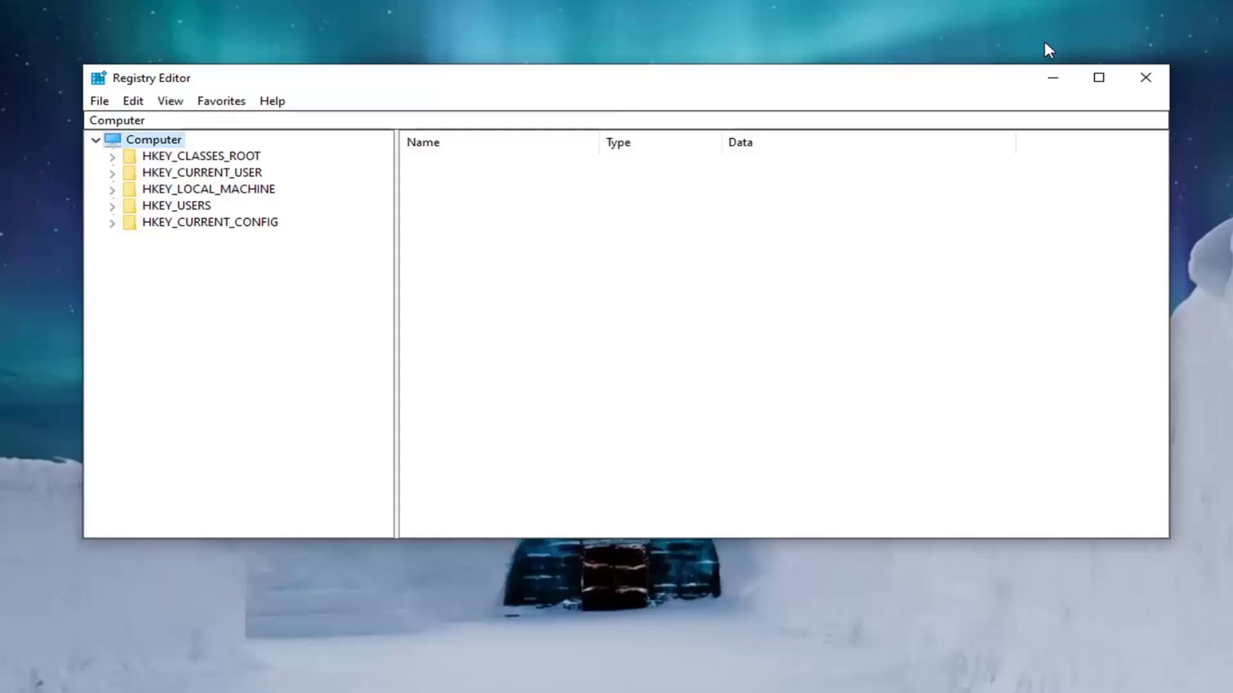
click(1145, 78)
key(super+x)
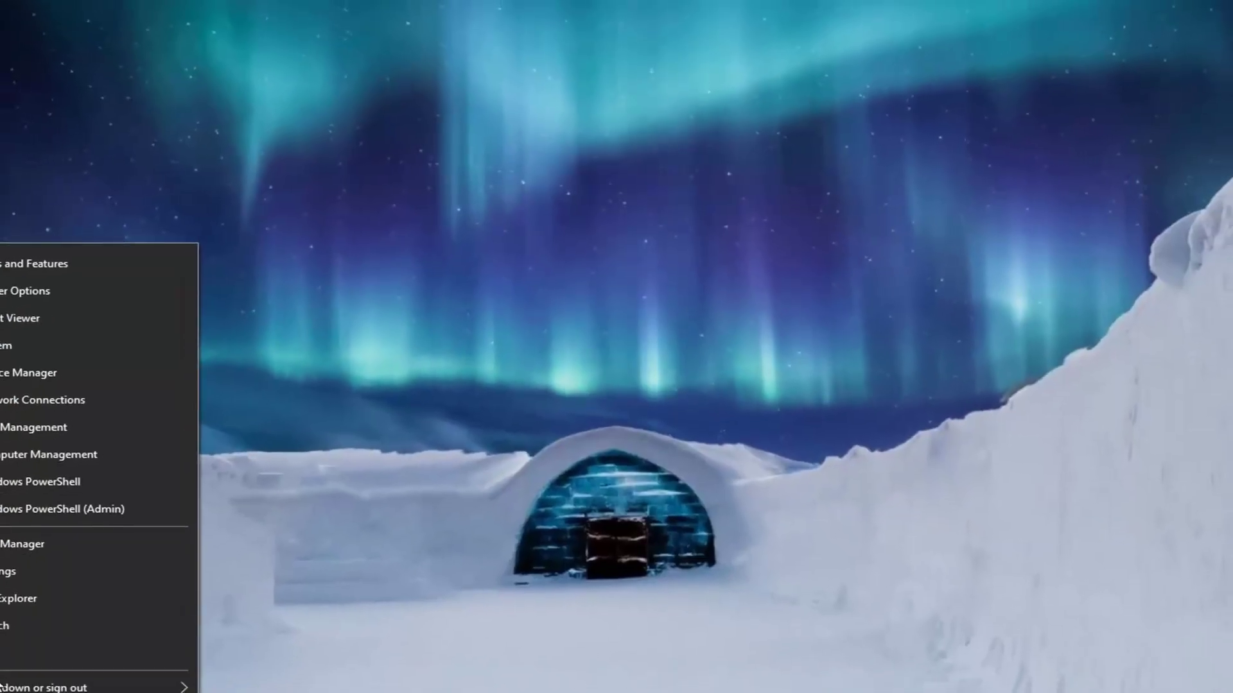
Step: Restart the computer from the Shut down or sign out submenu
mouse_move(128, 668)
click(340, 664)
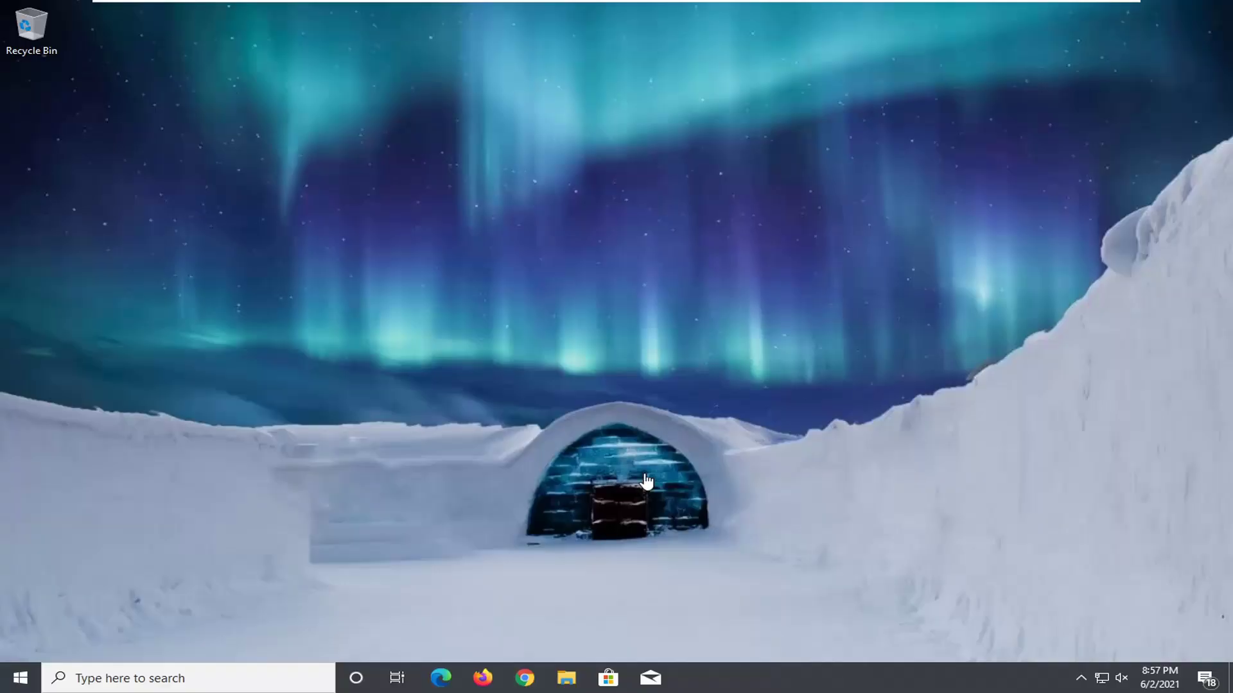
Step: Launch Word from a Start search for 'word', open a blank document, then close Word
click(11, 685)
text(word)
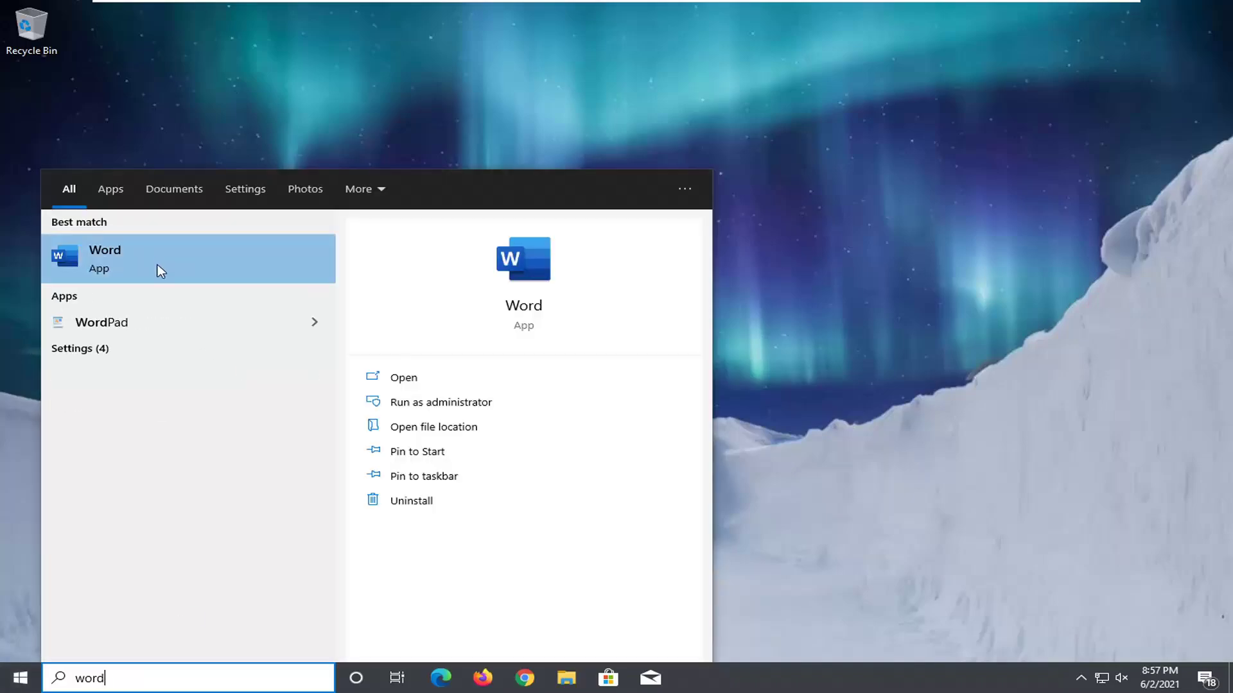
click(153, 260)
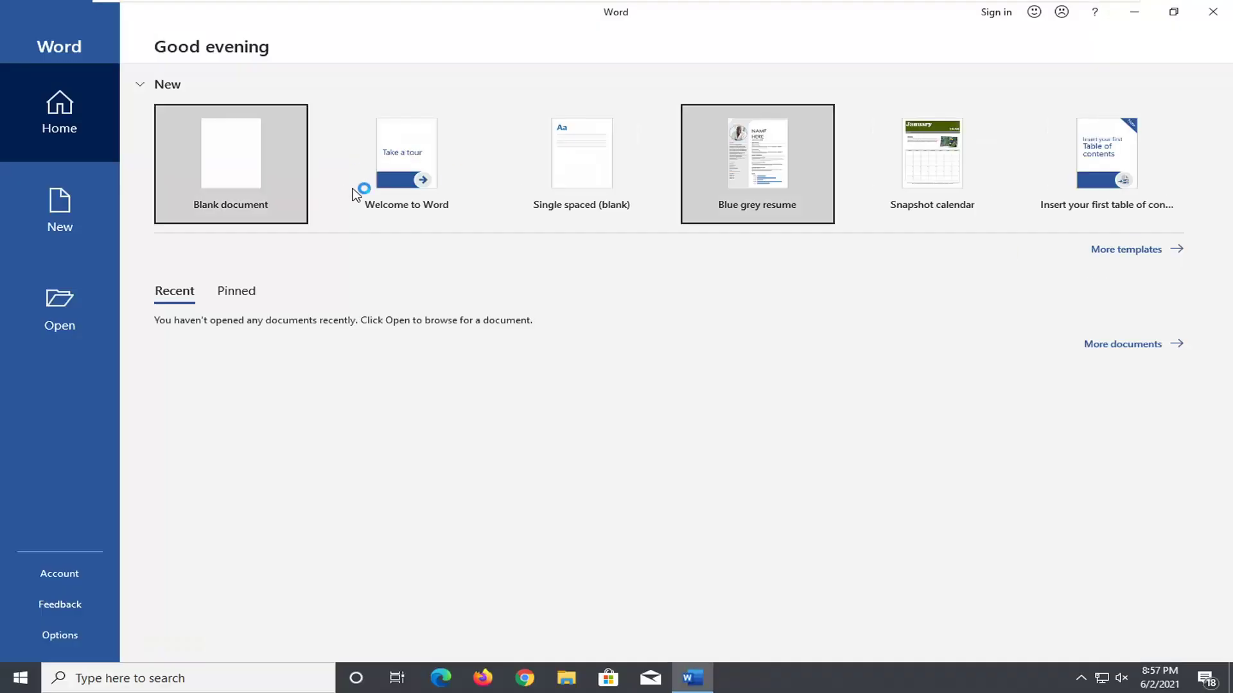
click(275, 170)
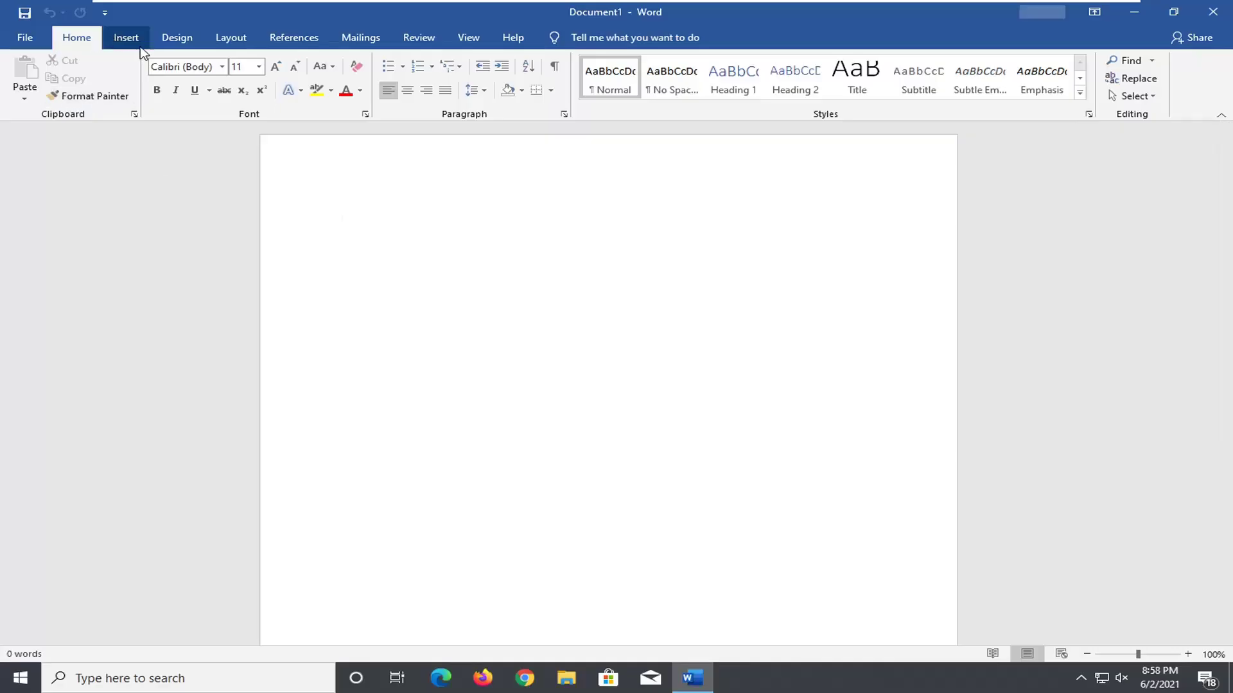
key(alt+n)
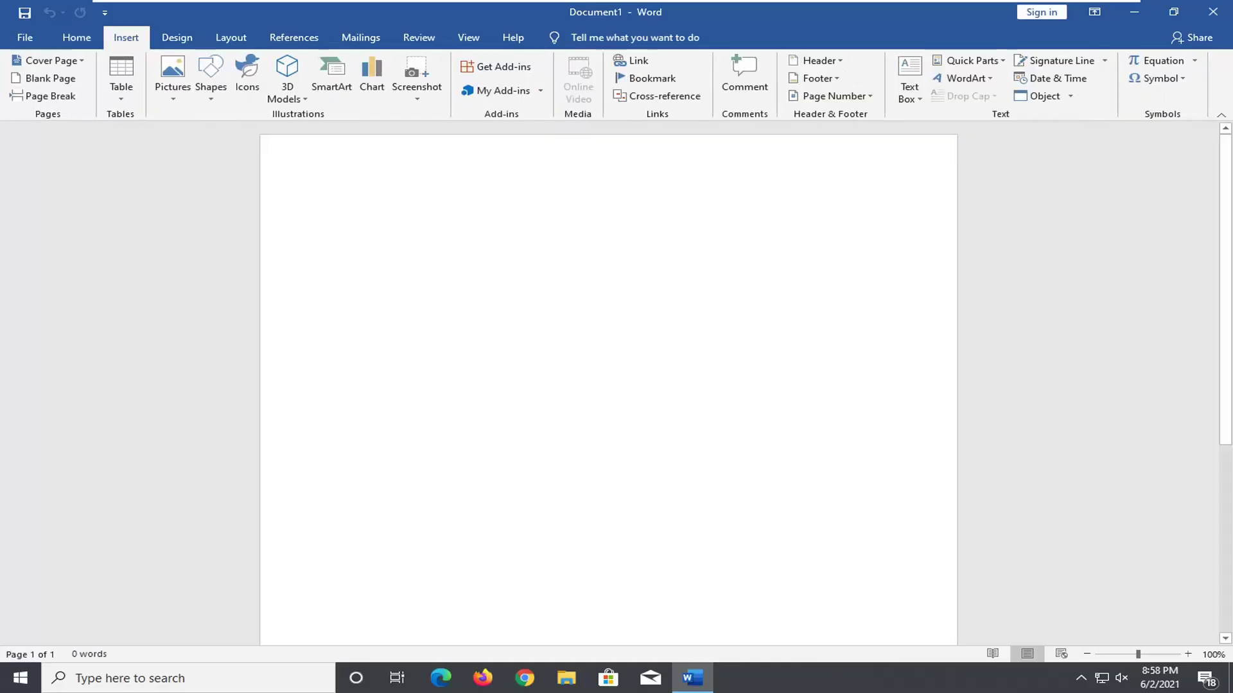
click(1205, 8)
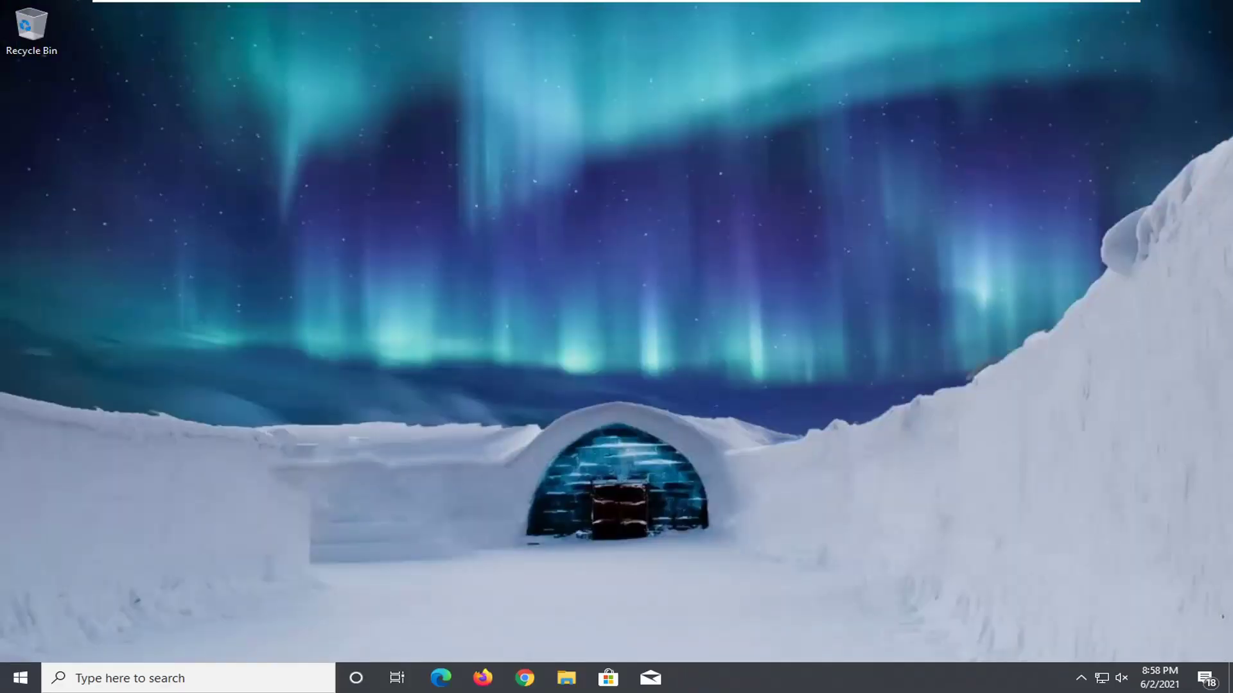